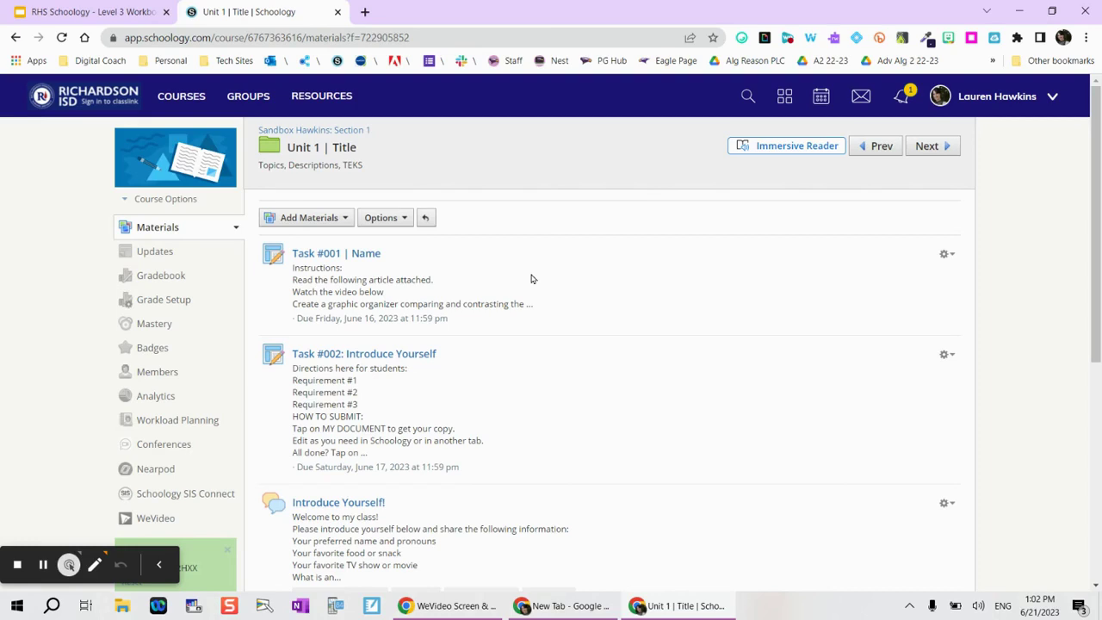
- Open the student completion settings for the Unit 1 folder
{"action": "scroll", "coordinate": [484, 352], "scroll_direction": "down", "scroll_amount": 2}
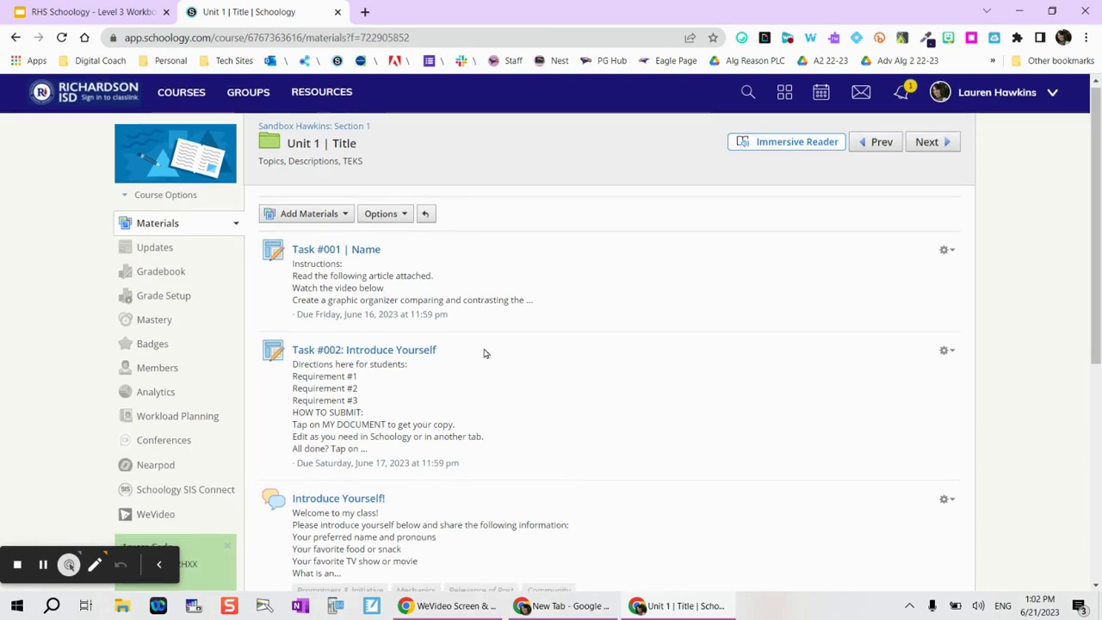
{"action": "scroll", "coordinate": [485, 353], "scroll_direction": "down", "scroll_amount": 3}
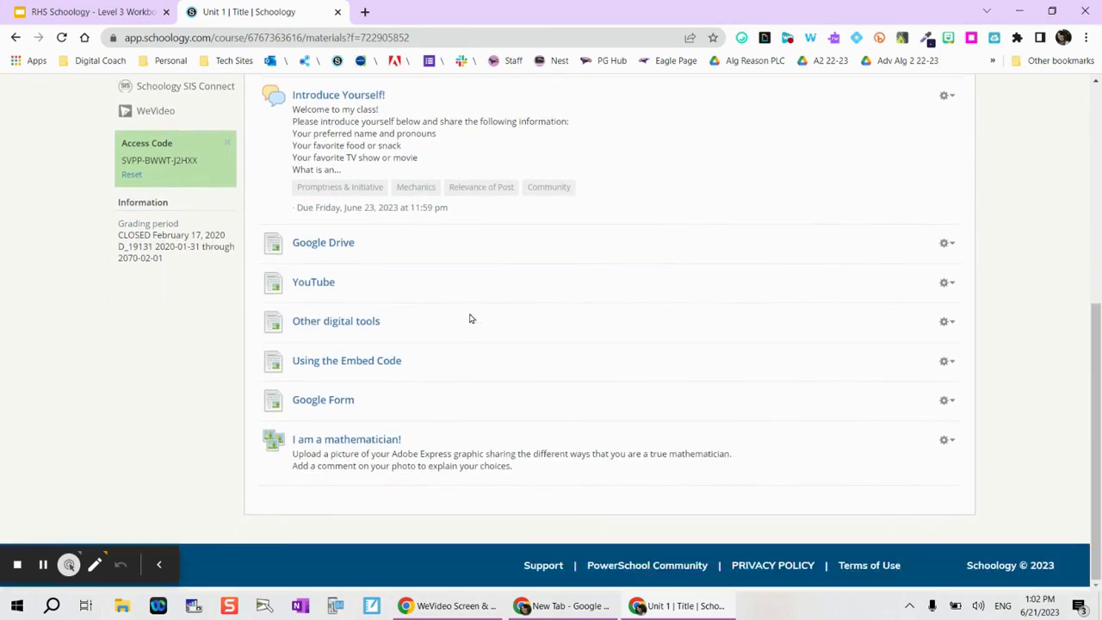
{"action": "scroll", "coordinate": [470, 316], "scroll_direction": "up", "scroll_amount": 1}
{"action": "scroll", "coordinate": [472, 312], "scroll_direction": "up", "scroll_amount": 4}
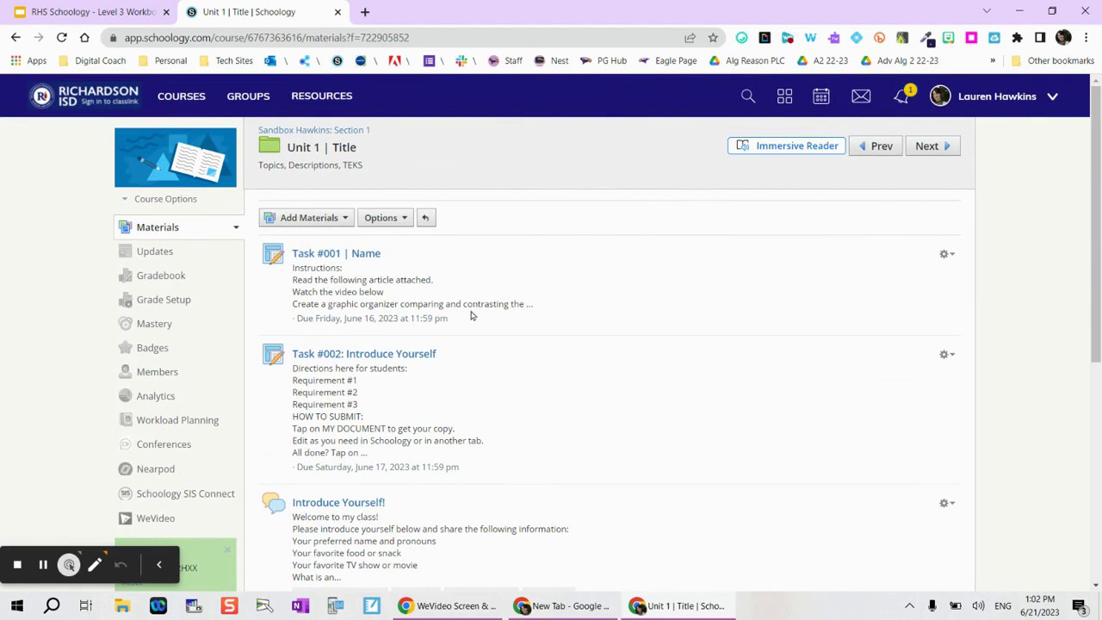
{"action": "left_click", "coordinate": [384, 220]}
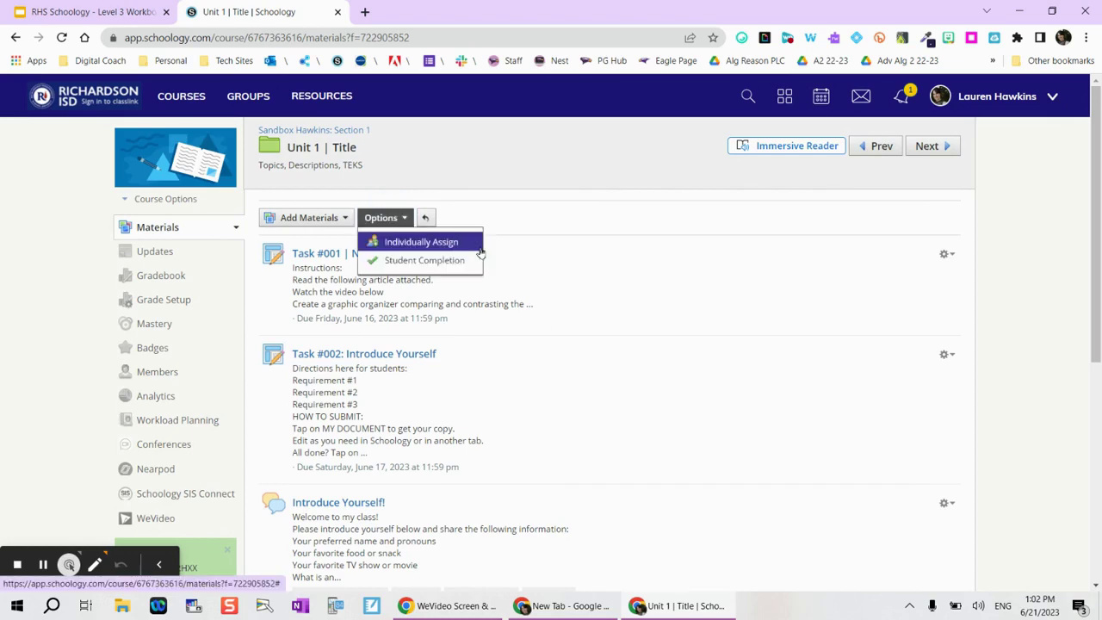
{"action": "left_click", "coordinate": [422, 262]}
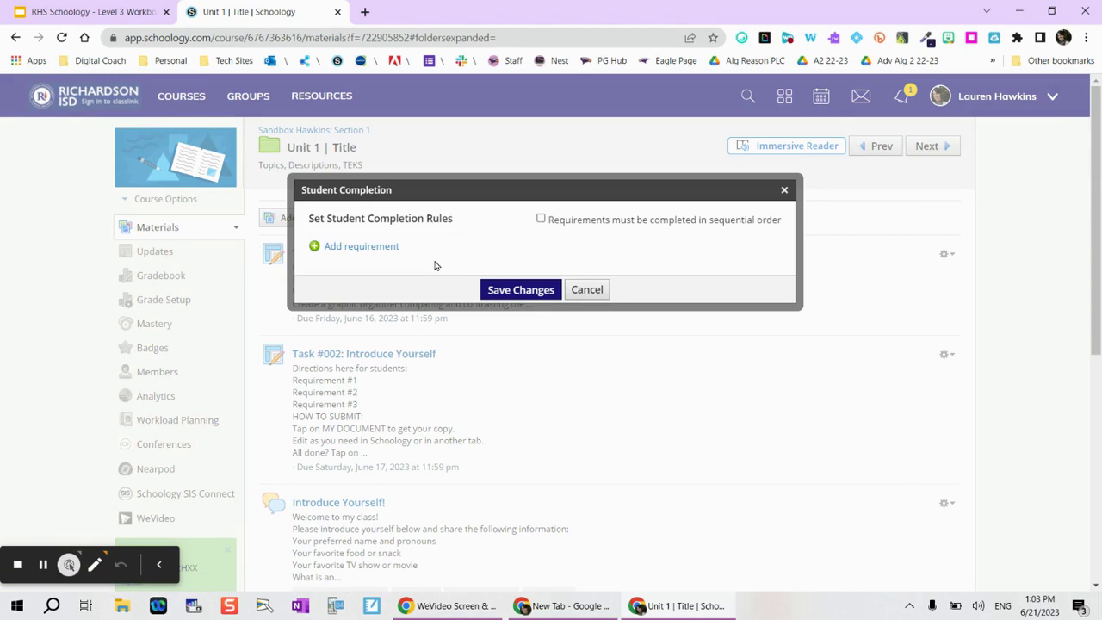
- Add a completion rule requiring members to make a submission for Task #001 | Name
{"action": "left_click", "coordinate": [540, 219]}
{"action": "left_click", "coordinate": [540, 219]}
{"action": "left_click", "coordinate": [315, 248]}
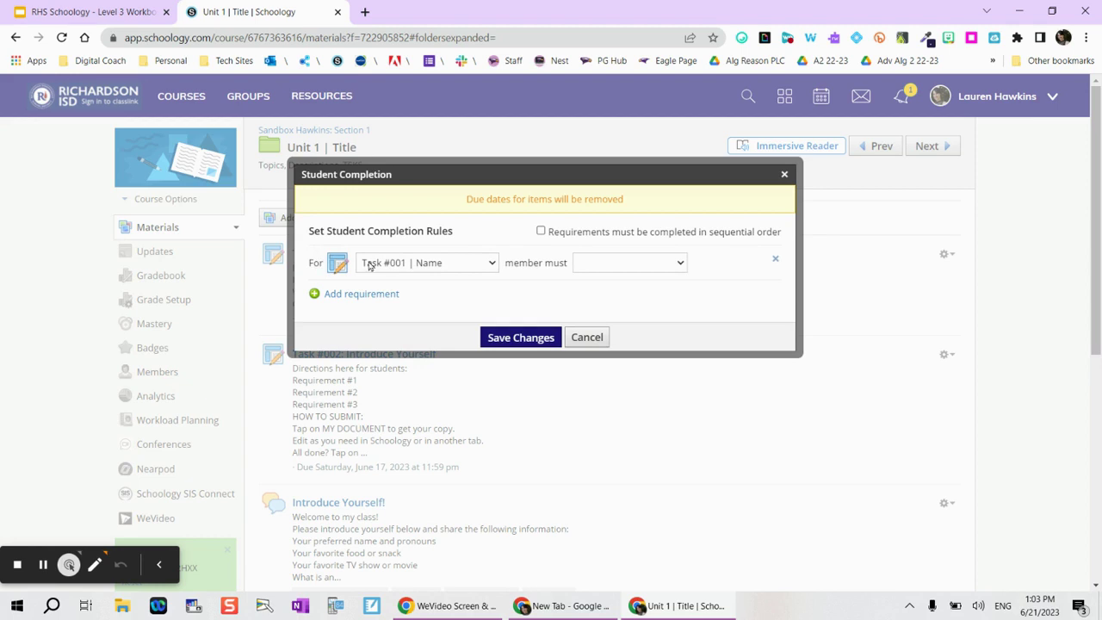
{"action": "left_click", "coordinate": [646, 264]}
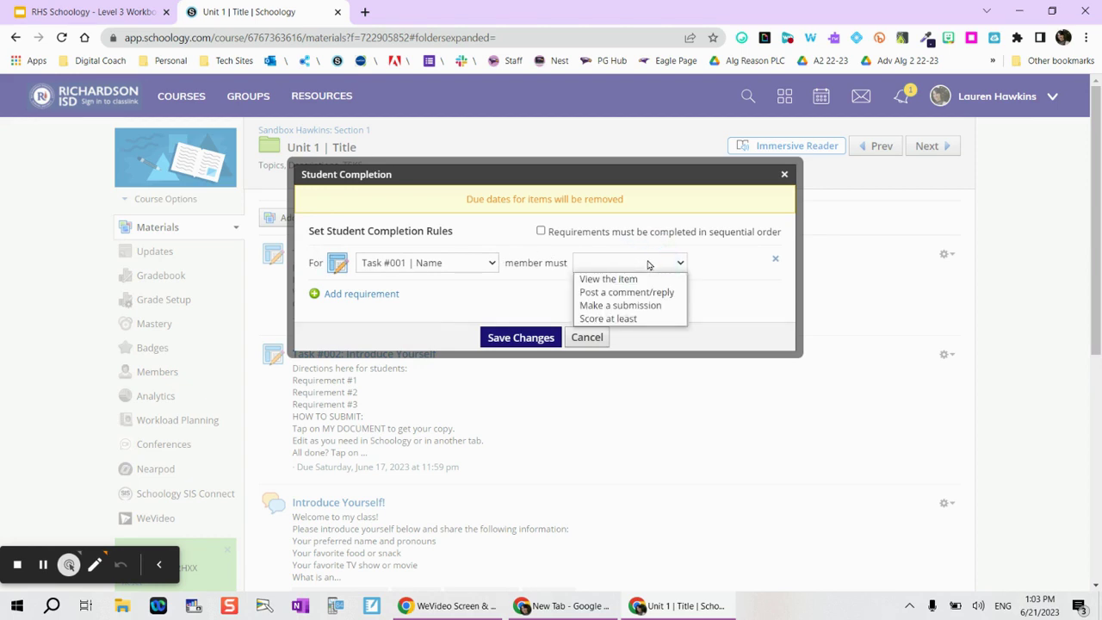
{"action": "key", "text": "ctrl+plus"}
{"action": "key", "text": "ctrl+plus"}
{"action": "key", "text": "ctrl+plus"}
{"action": "left_click", "coordinate": [692, 313]}
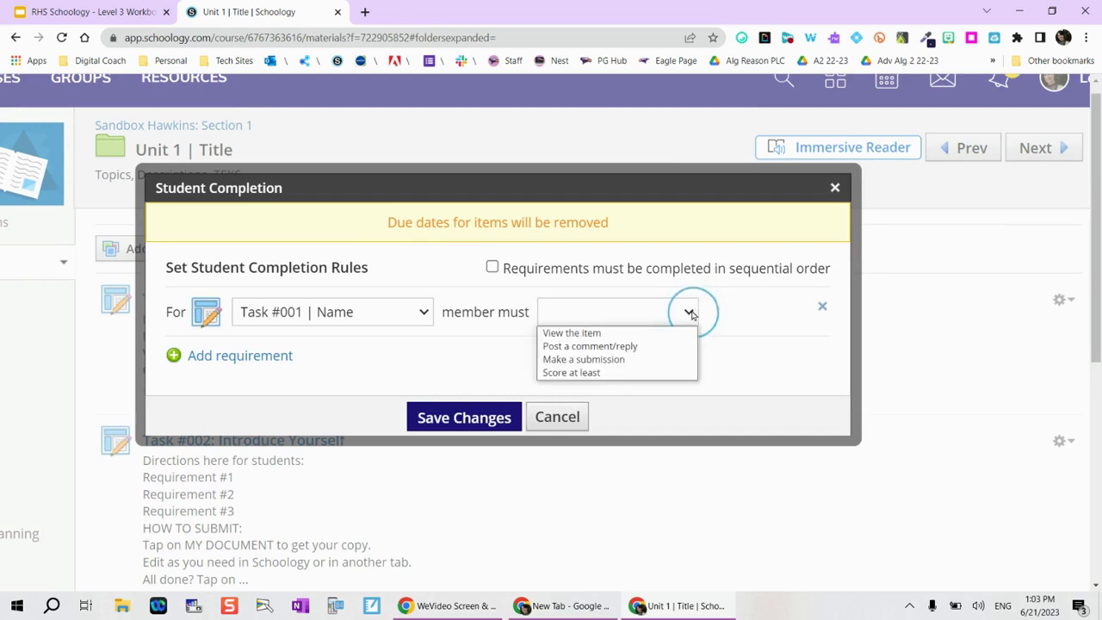
{"action": "left_click", "coordinate": [669, 361]}
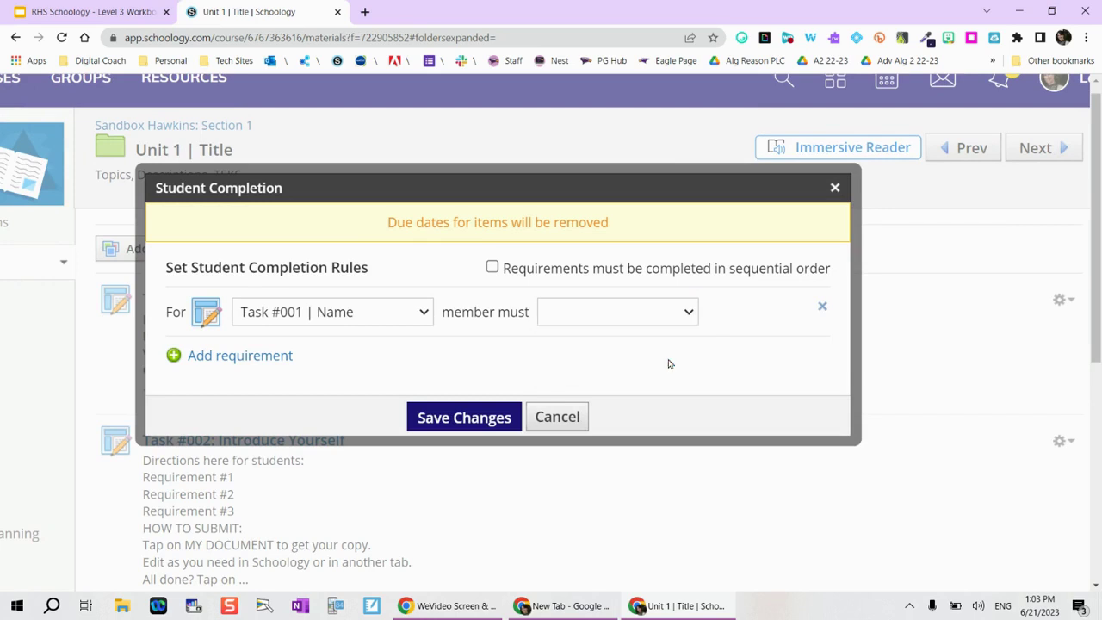
{"action": "left_click", "coordinate": [691, 317]}
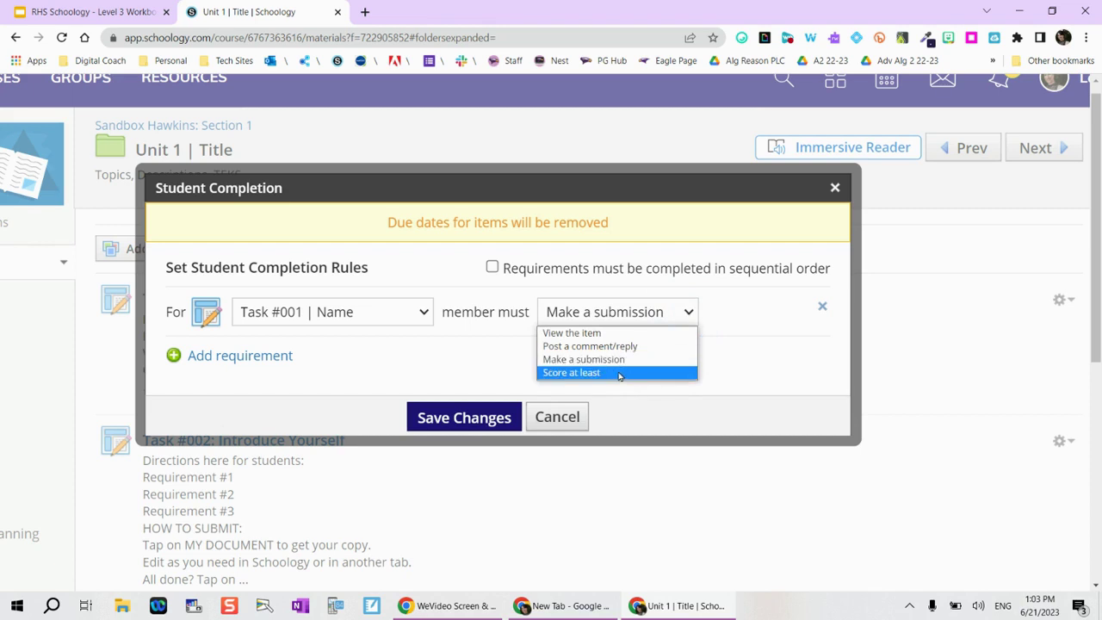
{"action": "left_click", "coordinate": [676, 316]}
- Add a second completion rule requiring members to view the item Task #002: Introduce Yourself
{"action": "left_click", "coordinate": [174, 355]}
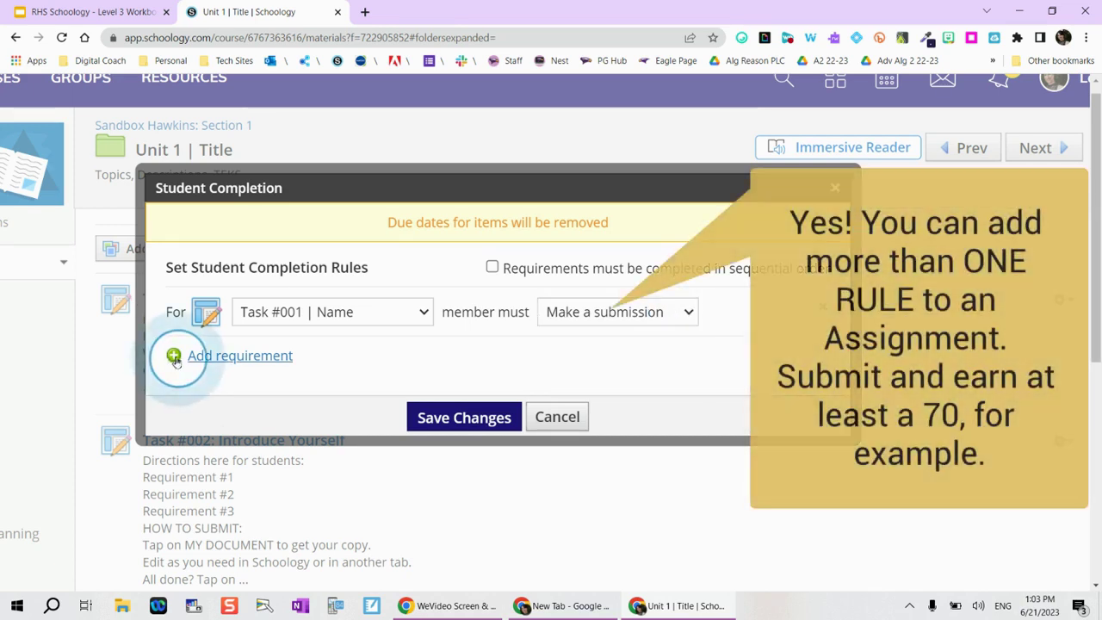
{"action": "left_click", "coordinate": [290, 348]}
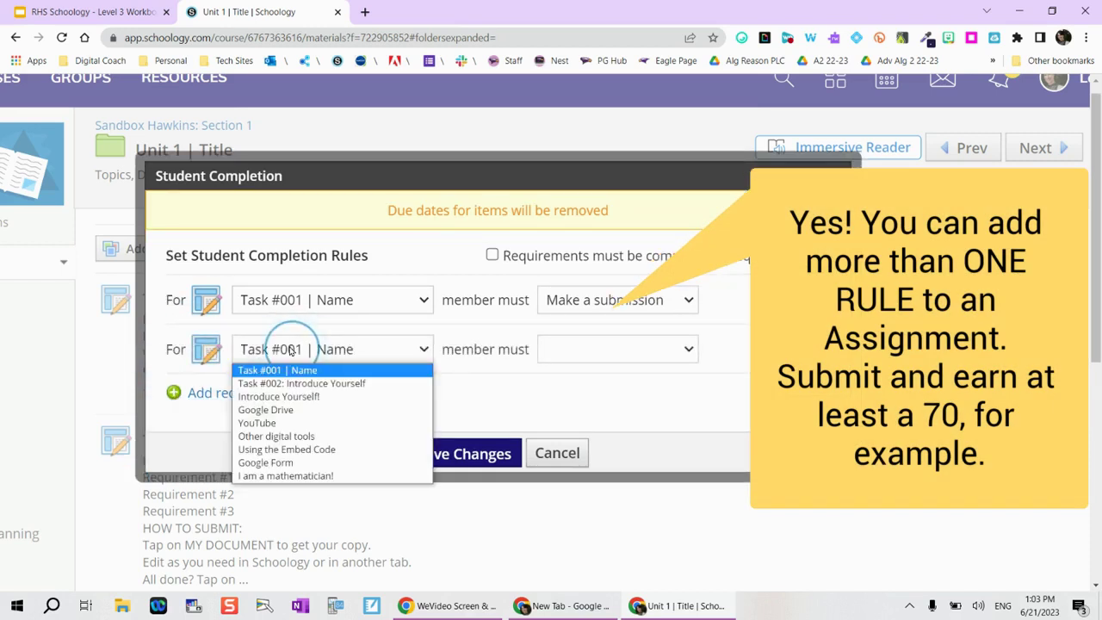
{"action": "left_click", "coordinate": [283, 382]}
{"action": "left_click", "coordinate": [591, 353]}
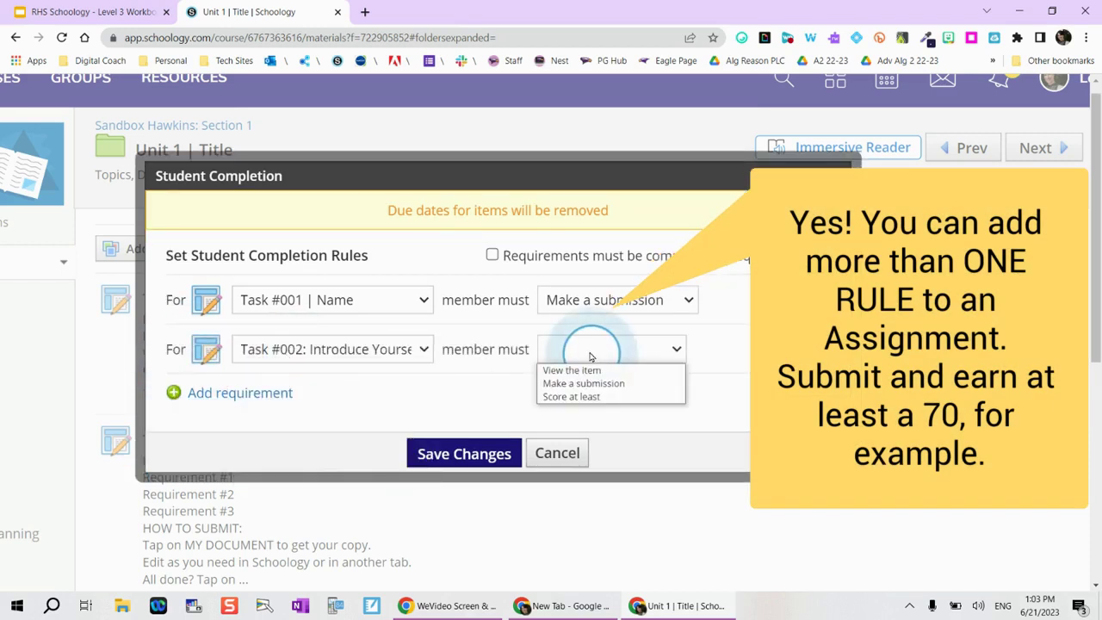
{"action": "left_click", "coordinate": [588, 370]}
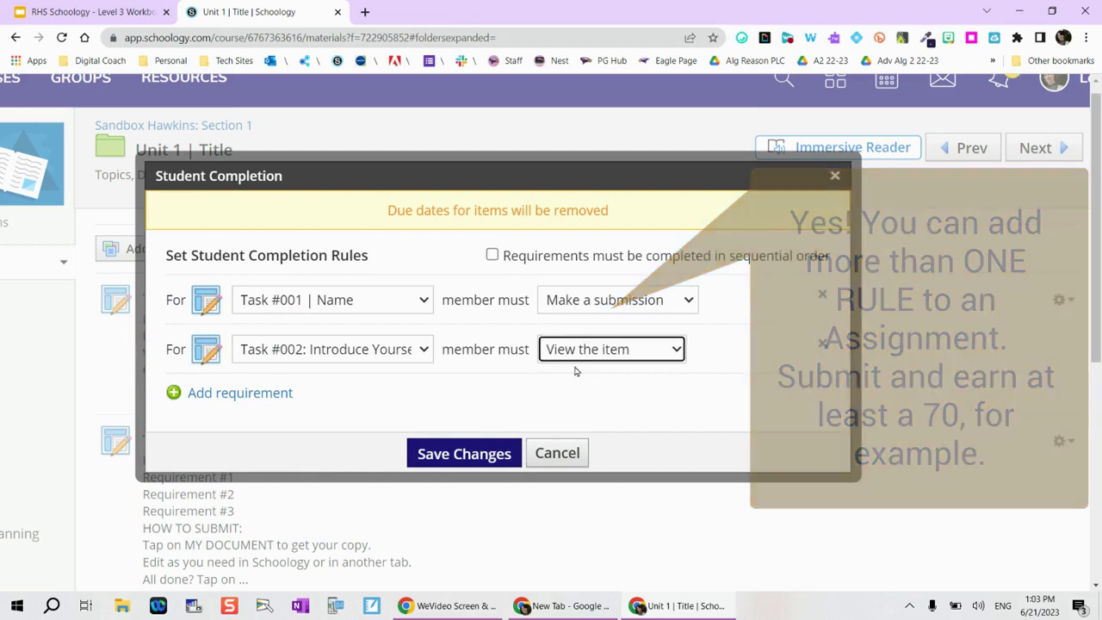
- Add a completion rule requiring members to view the Google Drive page
{"action": "left_click", "coordinate": [245, 393]}
{"action": "left_click", "coordinate": [258, 316]}
{"action": "left_click", "coordinate": [265, 375]}
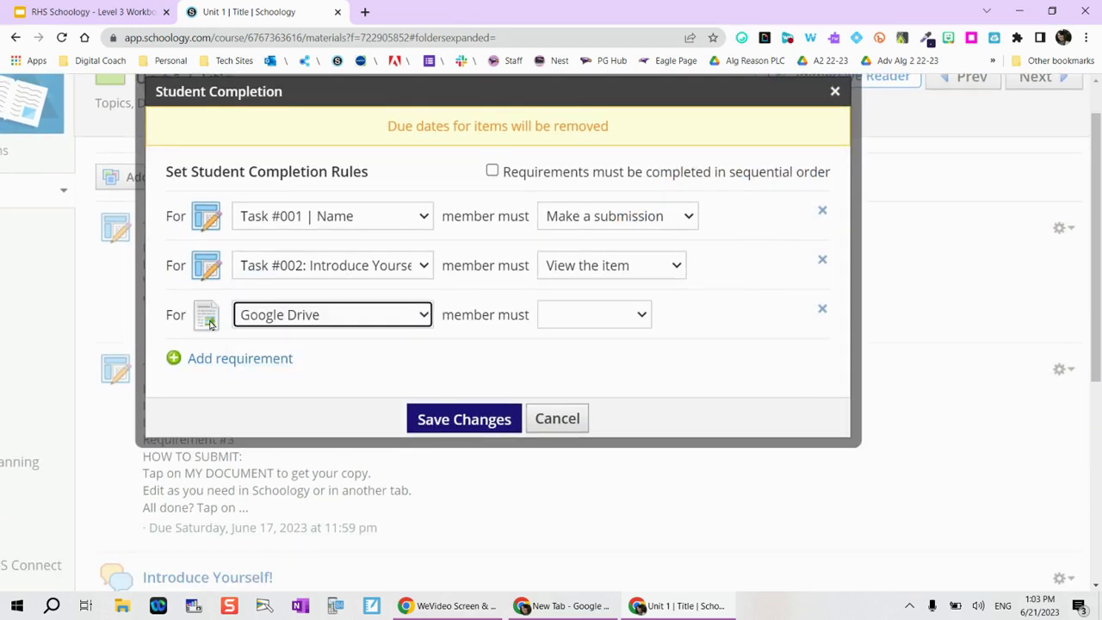
{"action": "left_click", "coordinate": [641, 316]}
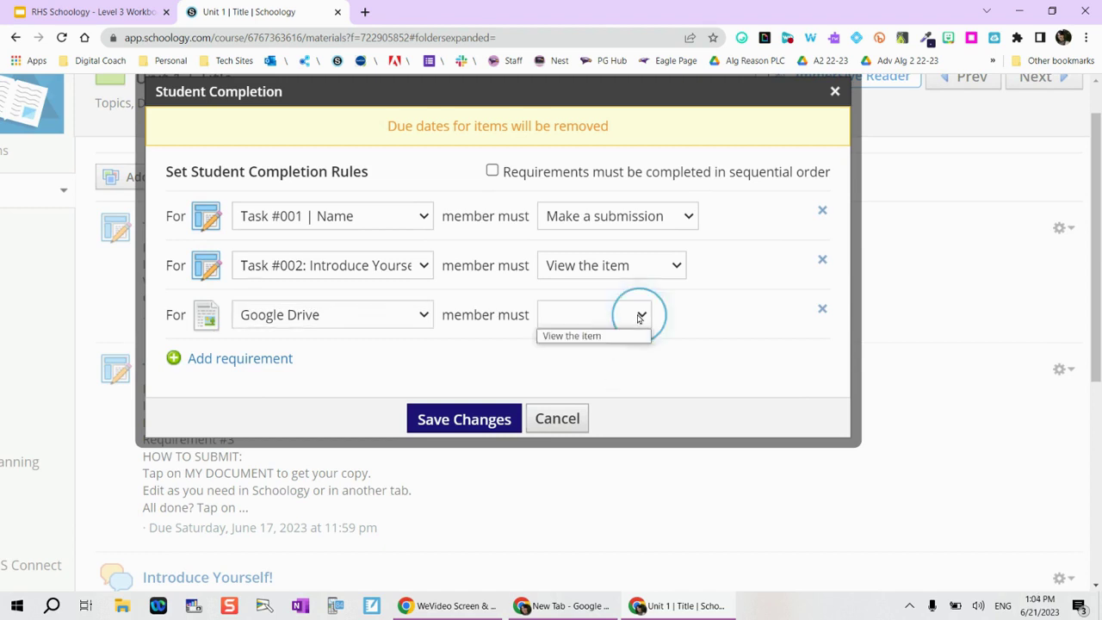
{"action": "left_click", "coordinate": [585, 336]}
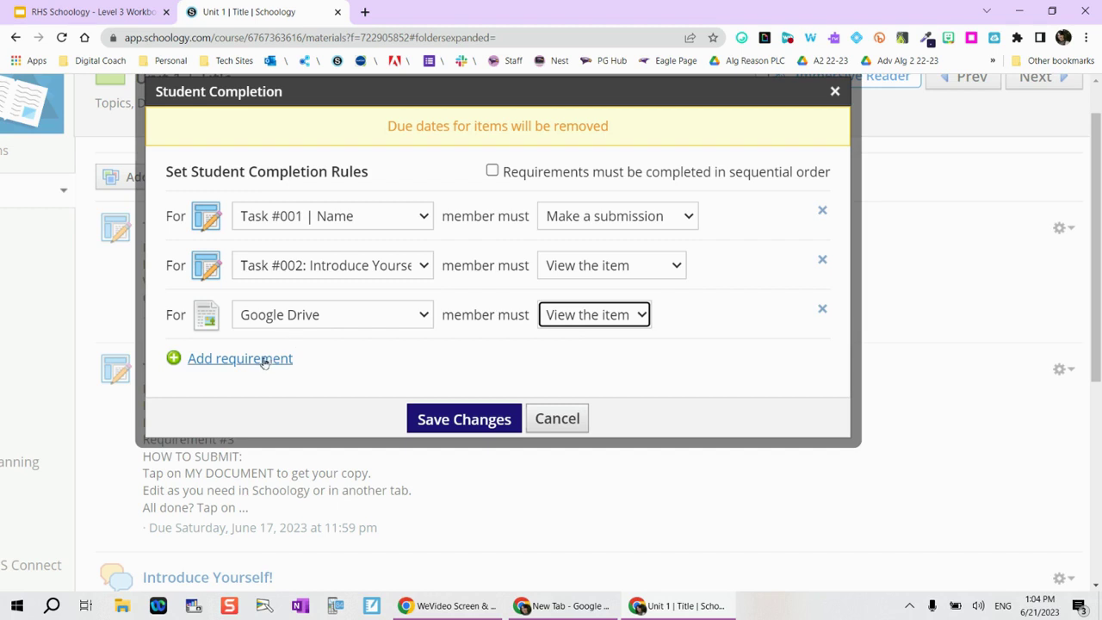
- Add a completion rule requiring members to post a comment/reply in the Introduce Yourself! discussion
{"action": "left_click", "coordinate": [167, 362]}
{"action": "left_click", "coordinate": [332, 350]}
{"action": "left_click", "coordinate": [308, 396]}
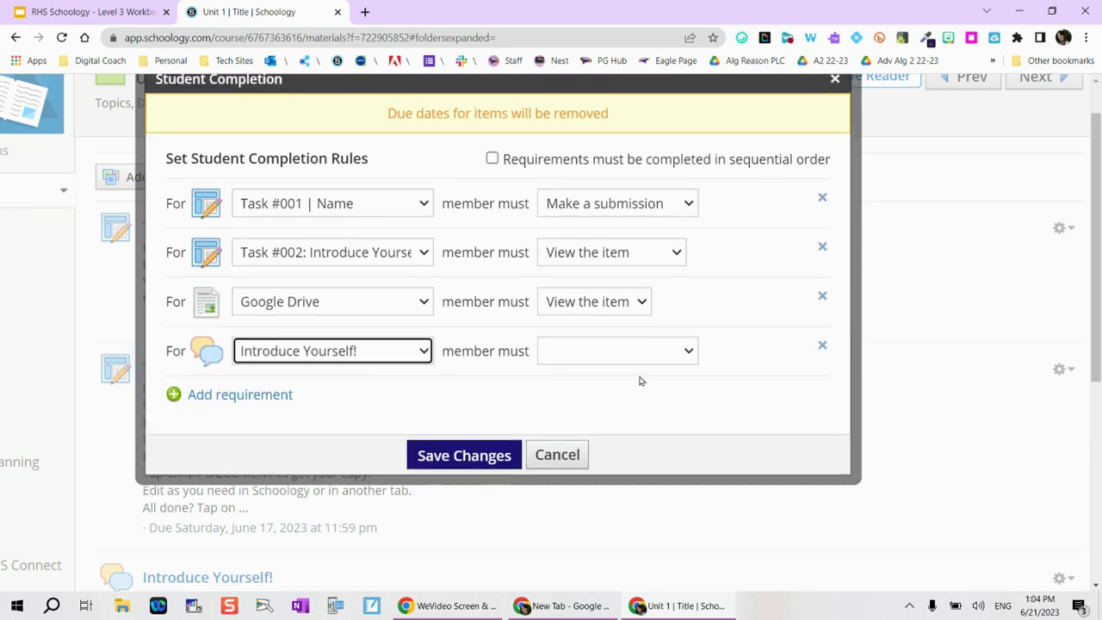
{"action": "left_click", "coordinate": [689, 353]}
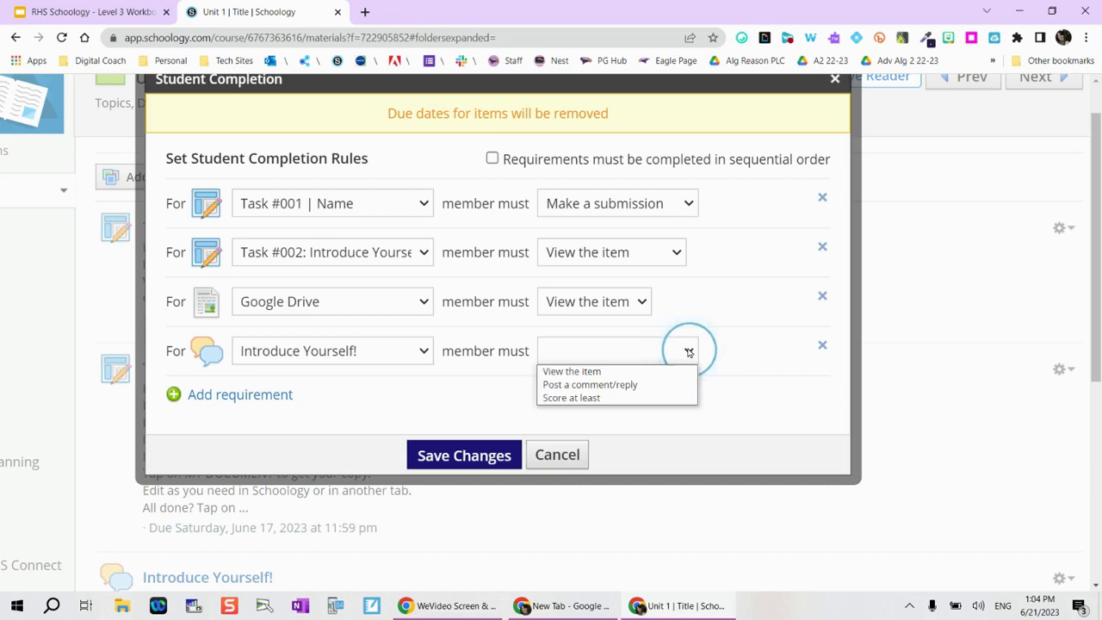
{"action": "left_click", "coordinate": [631, 385]}
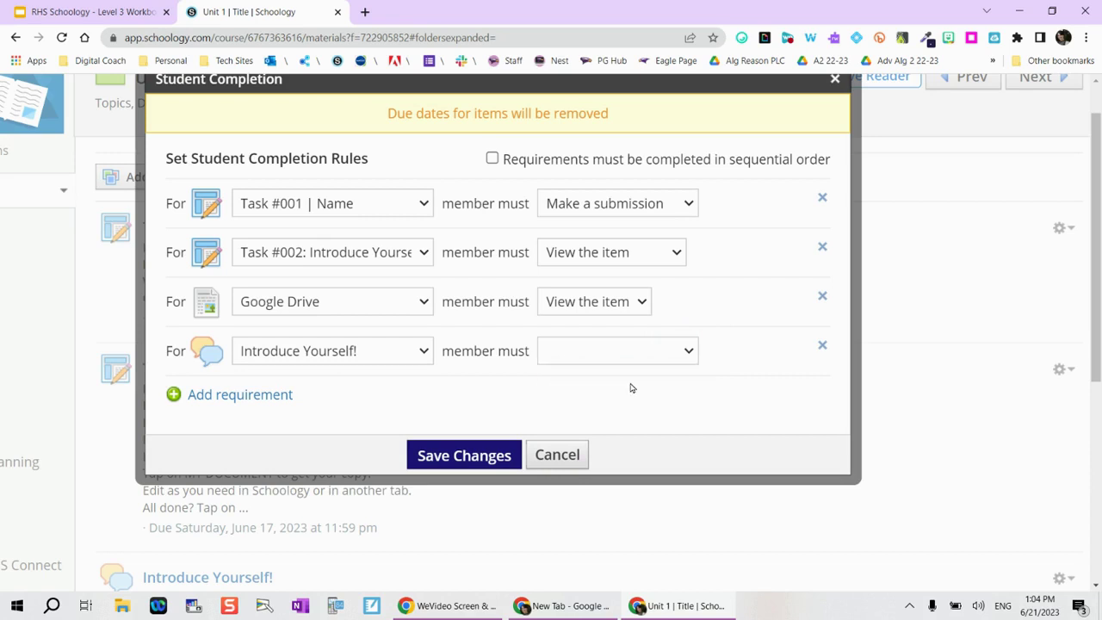
- Add a completion rule requiring members to view the I am a mathematician! album
{"action": "left_click", "coordinate": [218, 396]}
{"action": "left_click", "coordinate": [296, 387]}
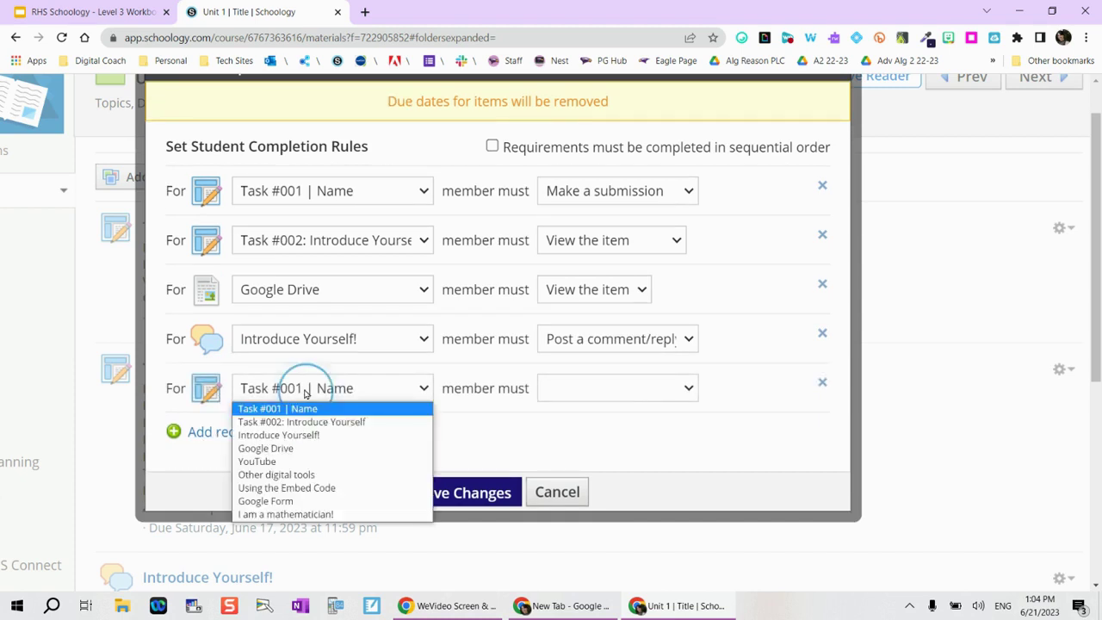
{"action": "left_click", "coordinate": [300, 515]}
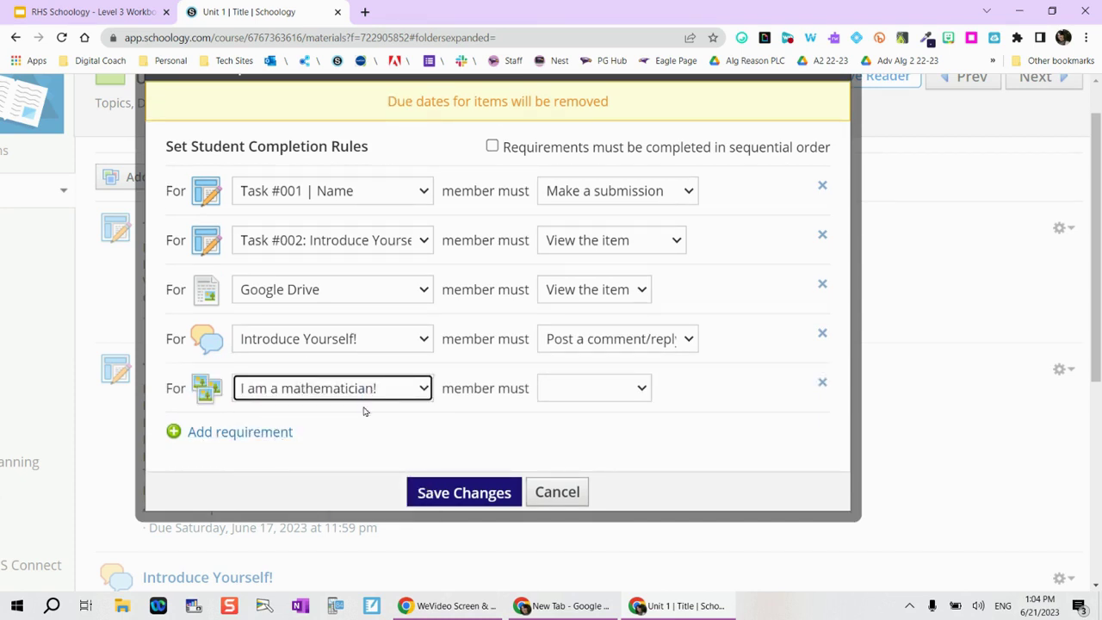
{"action": "left_click", "coordinate": [603, 392]}
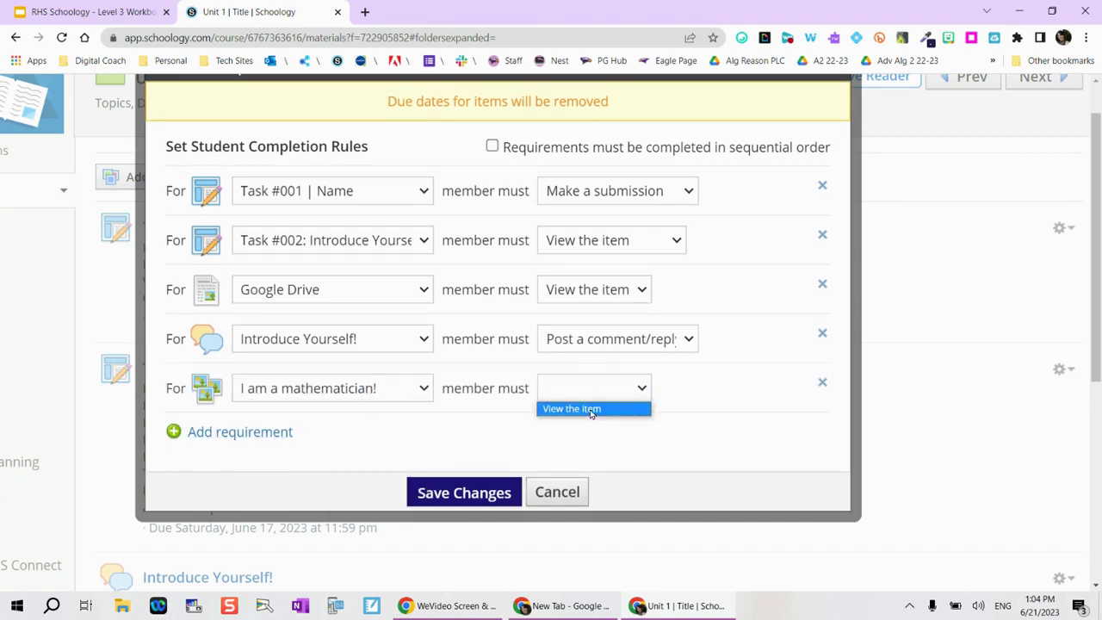
{"action": "left_click", "coordinate": [591, 411]}
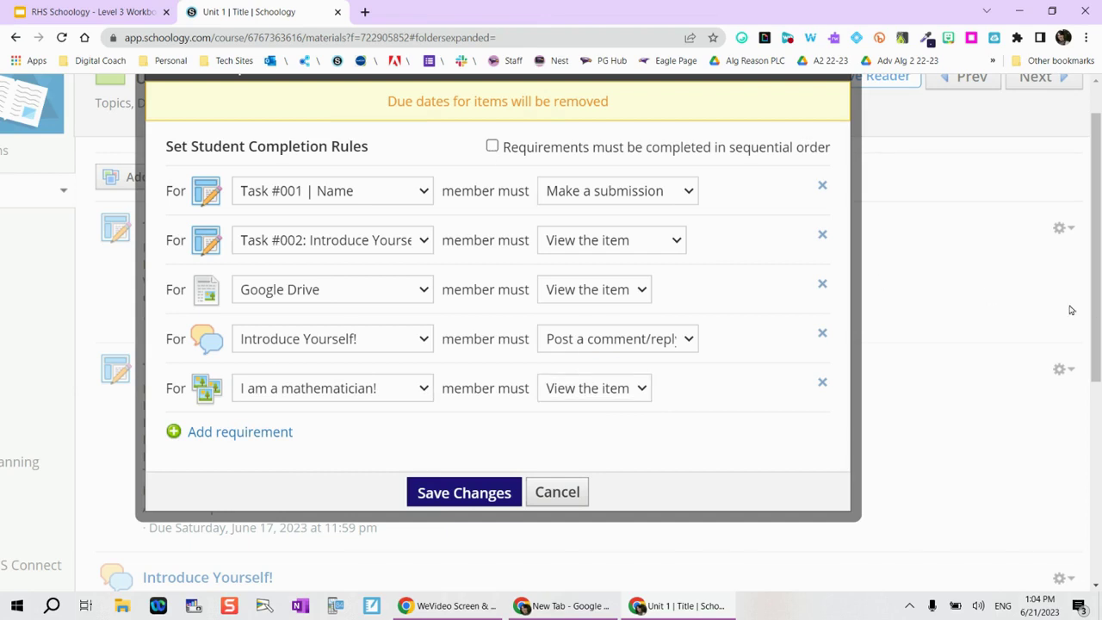
- Save the folder's student completion rules and review the requirement listed under each item
{"action": "left_click_drag", "start_coordinate": [1095, 315], "coordinate": [1098, 281]}
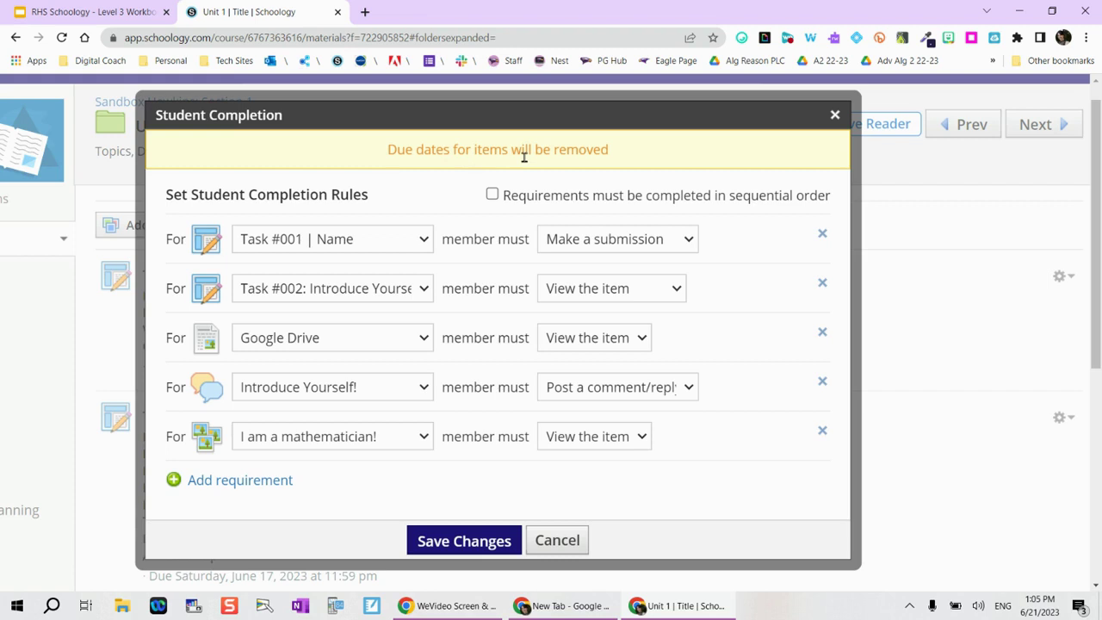
{"action": "left_click", "coordinate": [459, 549]}
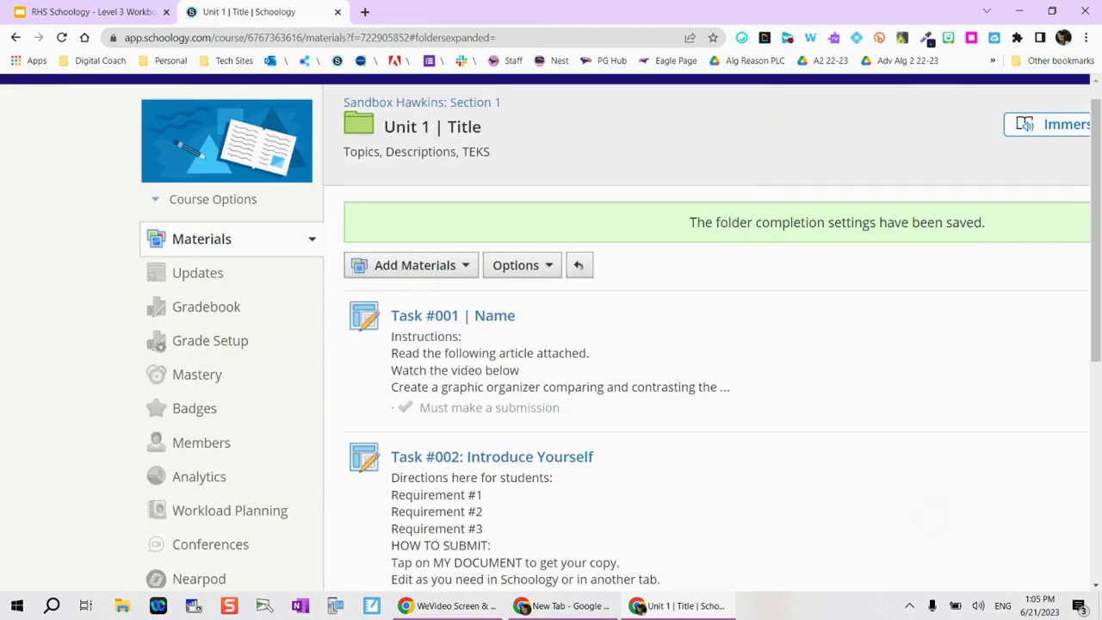
{"action": "scroll", "coordinate": [930, 482], "scroll_direction": "down", "scroll_amount": 2}
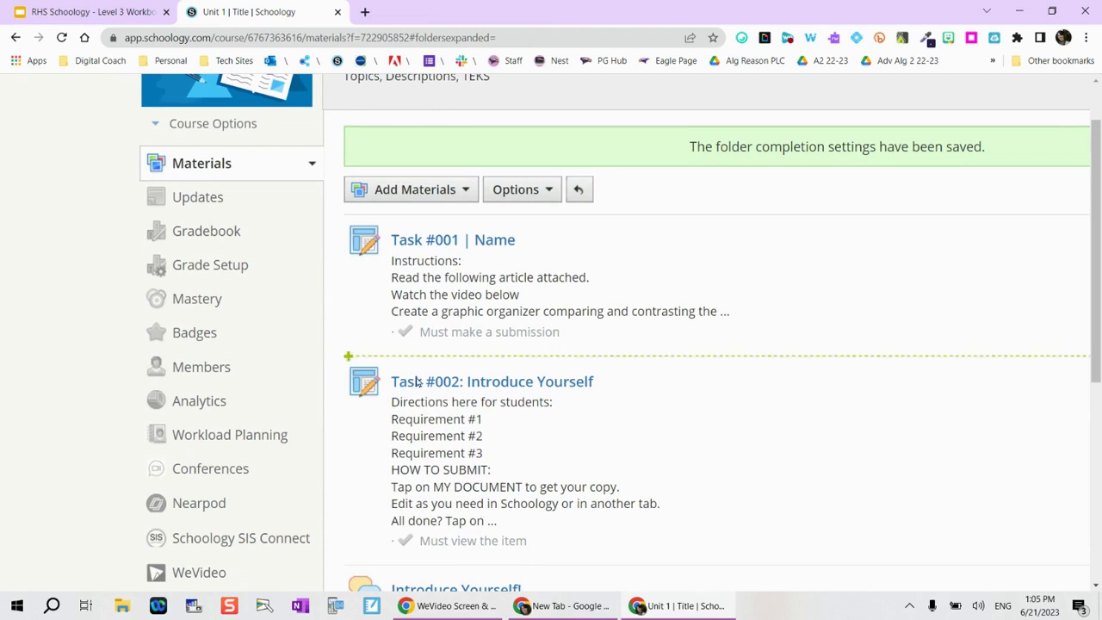
{"action": "scroll", "coordinate": [448, 523], "scroll_direction": "down", "scroll_amount": 4}
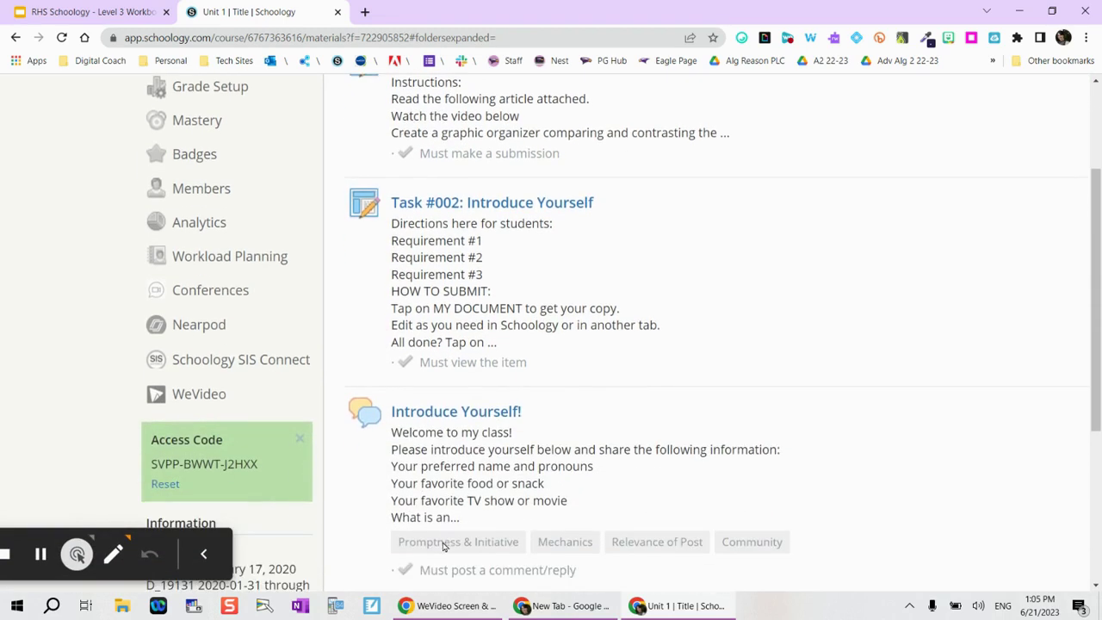
{"action": "scroll", "coordinate": [444, 548], "scroll_direction": "down", "scroll_amount": 7}
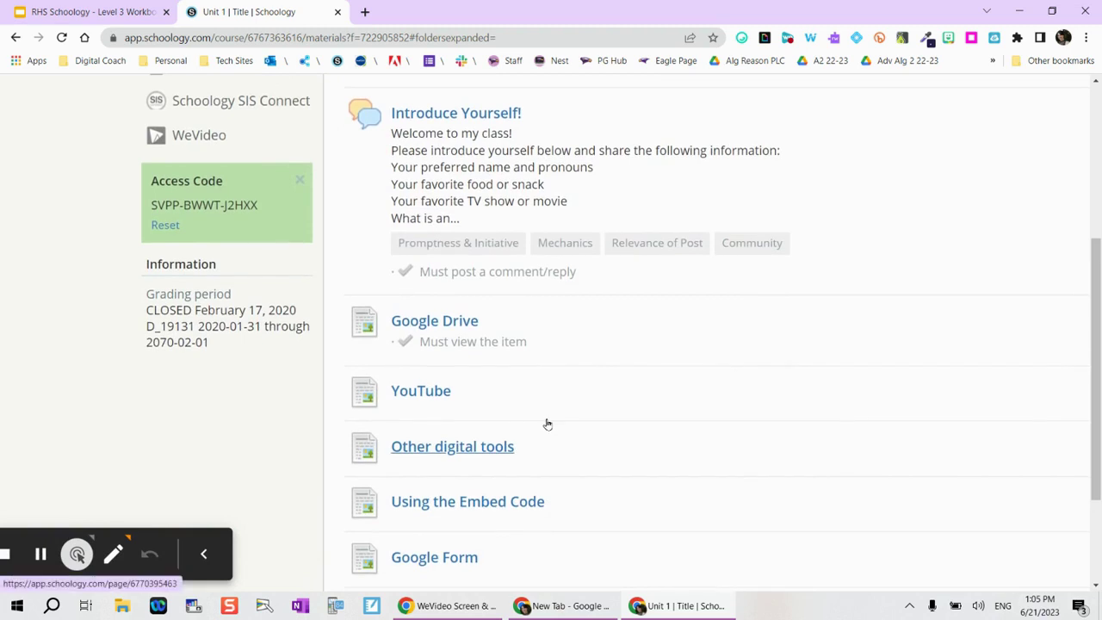
{"action": "scroll", "coordinate": [548, 424], "scroll_direction": "down", "scroll_amount": 4}
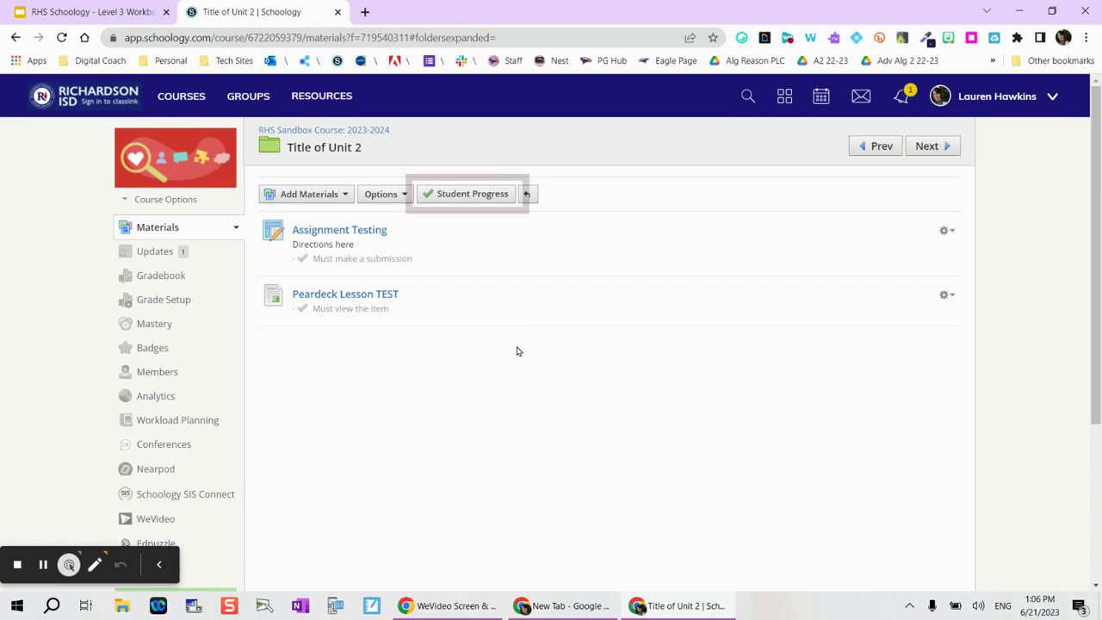
- View the student progress for the Title of Unit 2 folder, recheck it, and close the report
{"action": "left_click", "coordinate": [466, 195]}
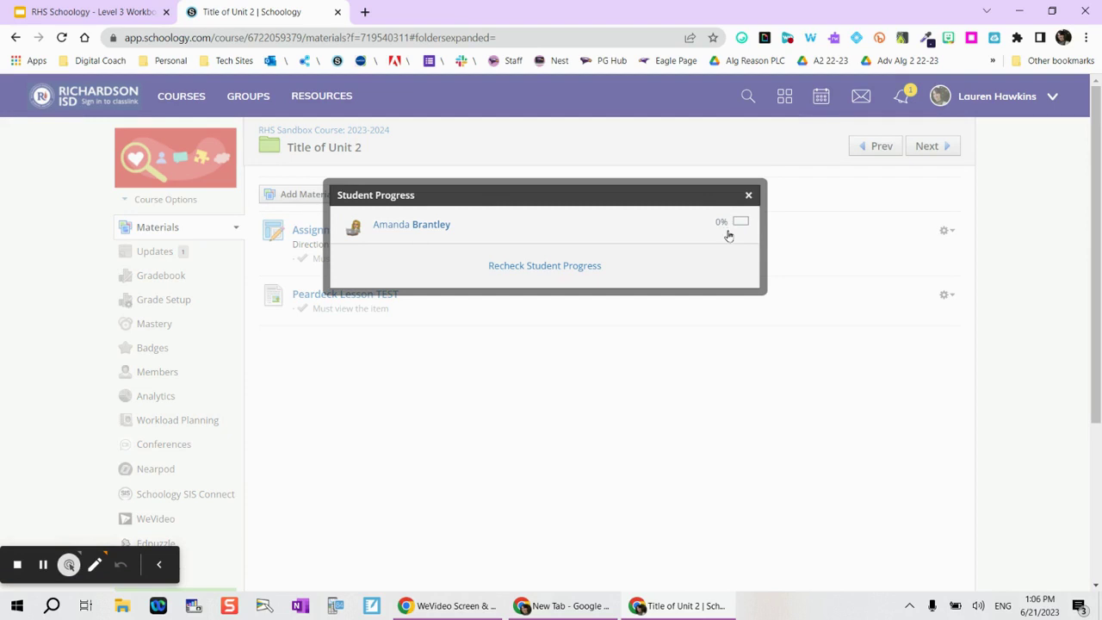
{"action": "left_click", "coordinate": [542, 268]}
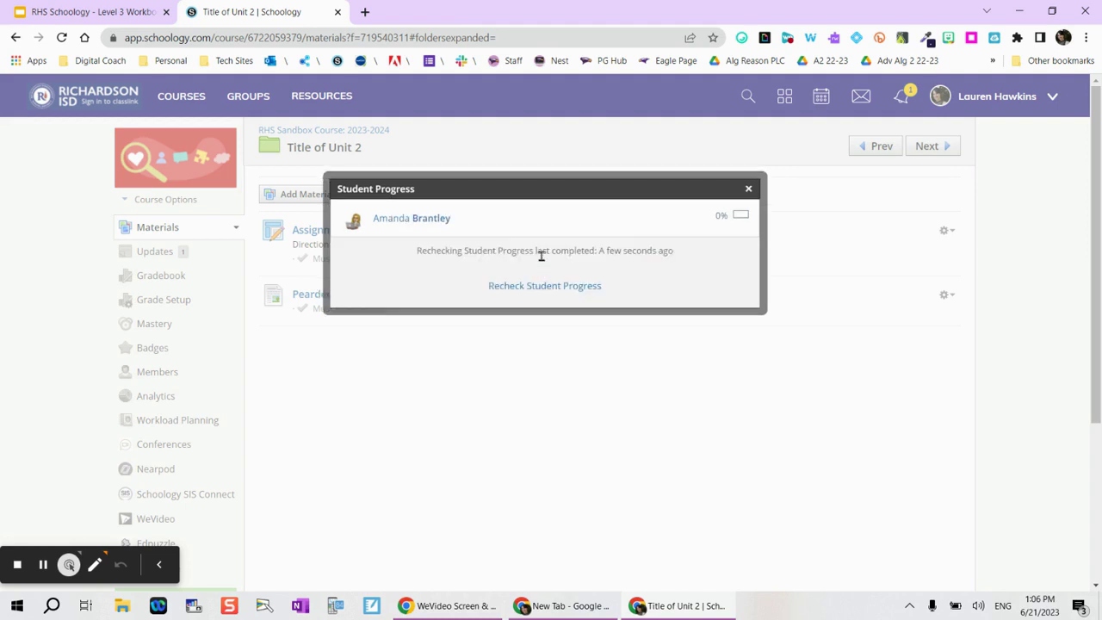
{"action": "left_click", "coordinate": [749, 190]}
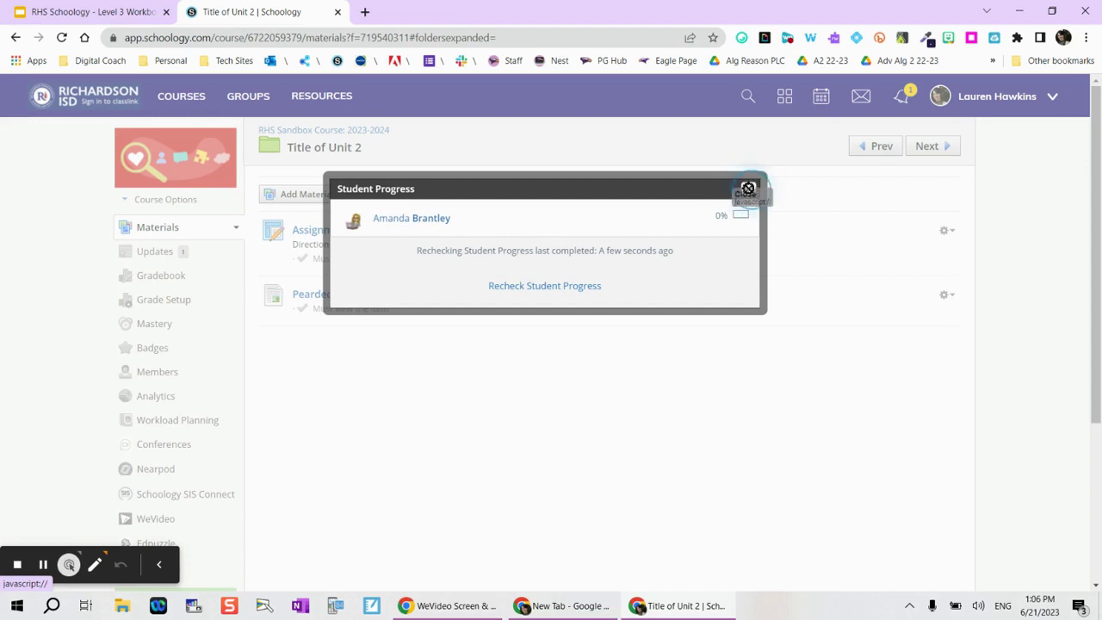